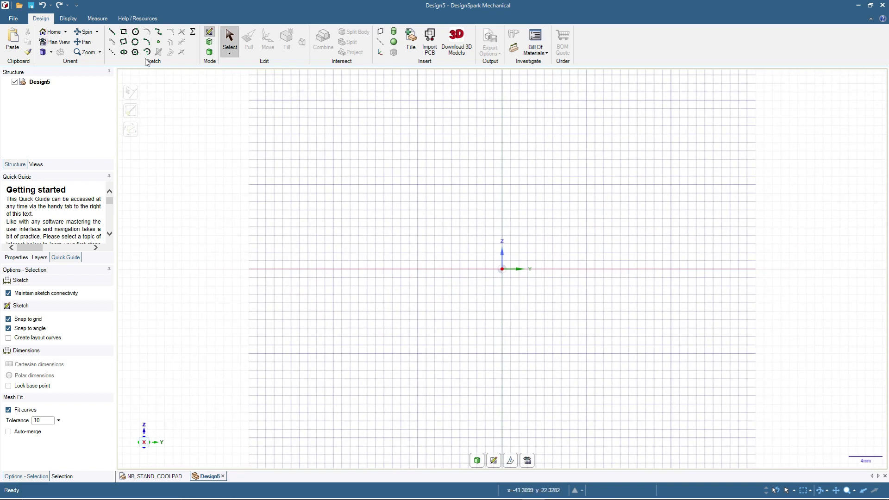
Step: Sketch a 25 × 6 mm rectangle with its lower-right corner at the origin, extending along negative Y
{"action": "left_click", "coordinate": [124, 33]}
{"action": "left_click", "coordinate": [502, 269]}
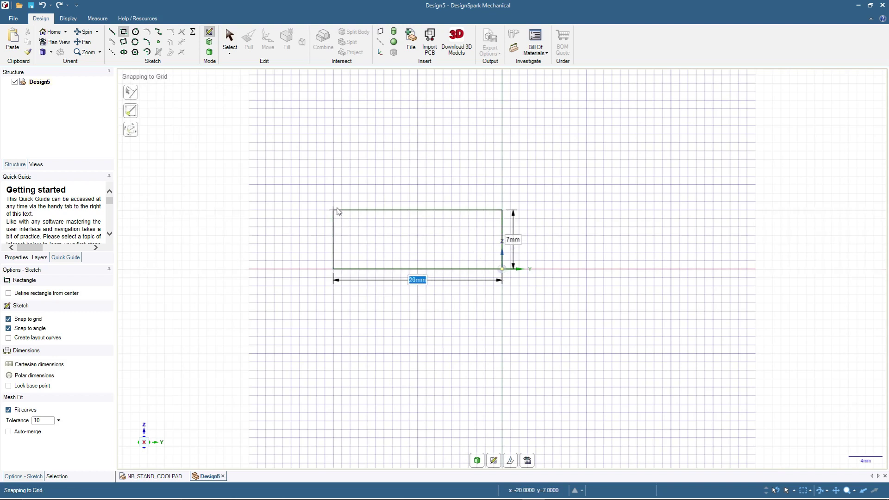
{"action": "type", "text": "25"}
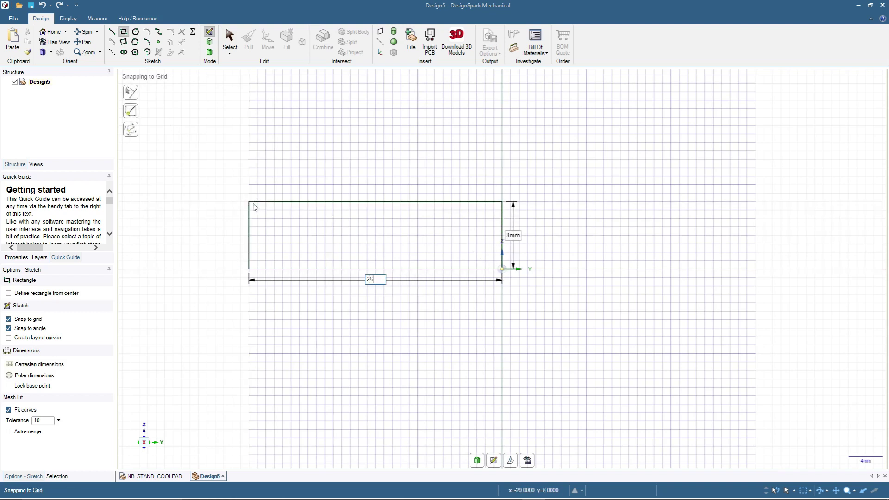
{"action": "key", "text": "Tab"}
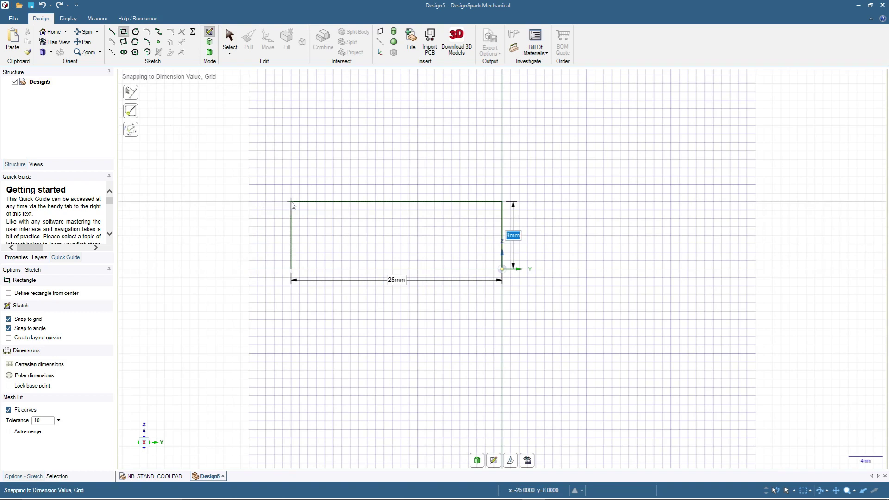
{"action": "type", "text": "6"}
{"action": "key", "text": "Return"}
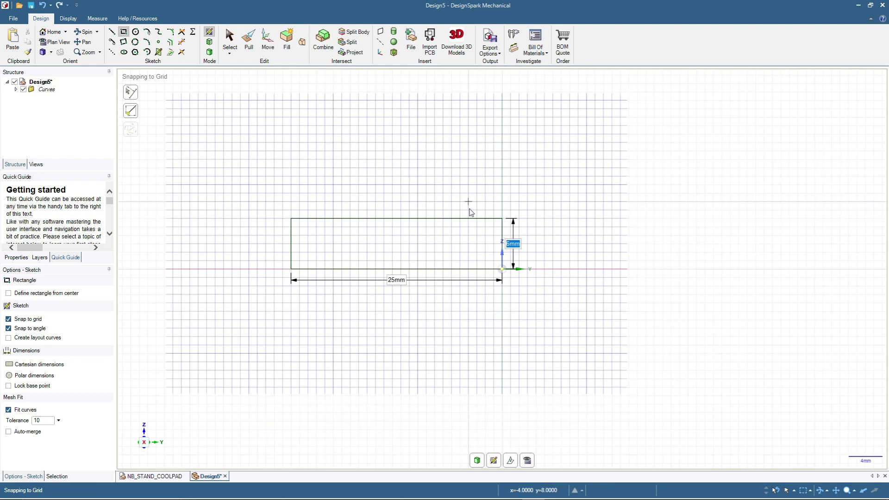
Step: Sketch a 7 × 6 mm rectangle adjoining the 25 mm rectangle on the positive Y side of the origin
{"action": "left_click", "coordinate": [503, 220]}
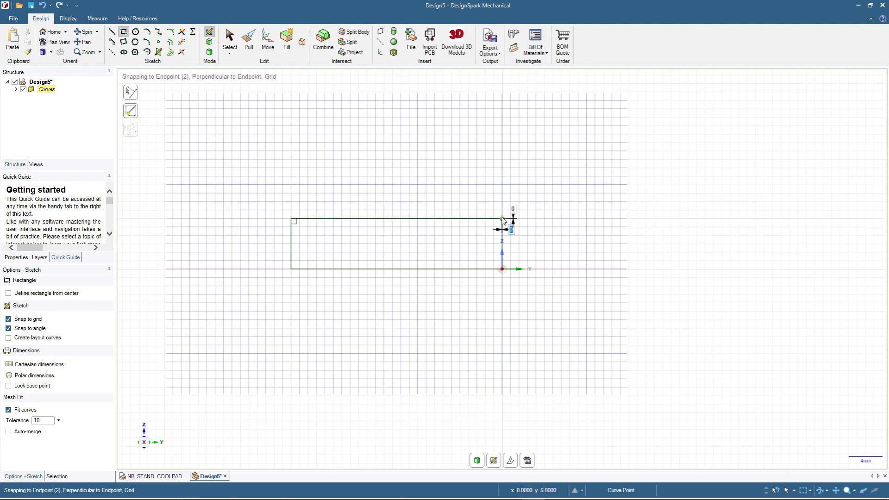
{"action": "key", "text": "Tab"}
{"action": "left_click", "coordinate": [563, 273]}
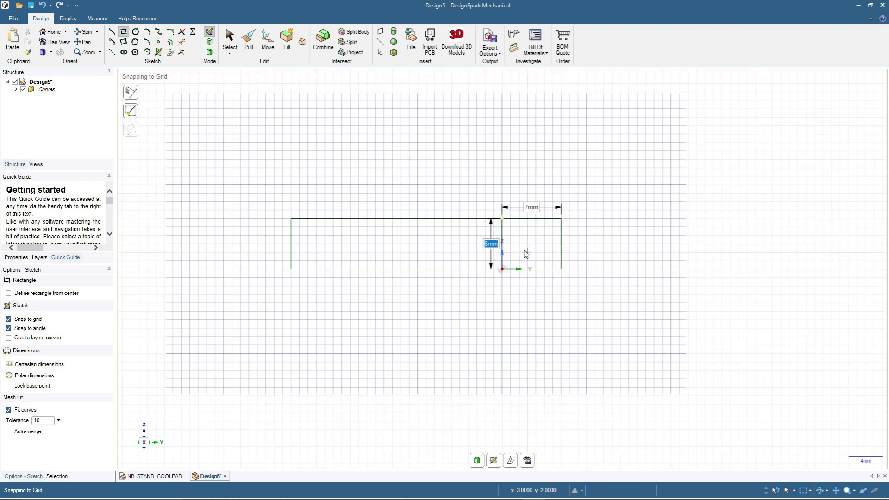
Step: Sketch a 20 × 6 mm rectangle adjoining the outer side of the 7 mm rectangle
{"action": "left_click", "coordinate": [561, 220]}
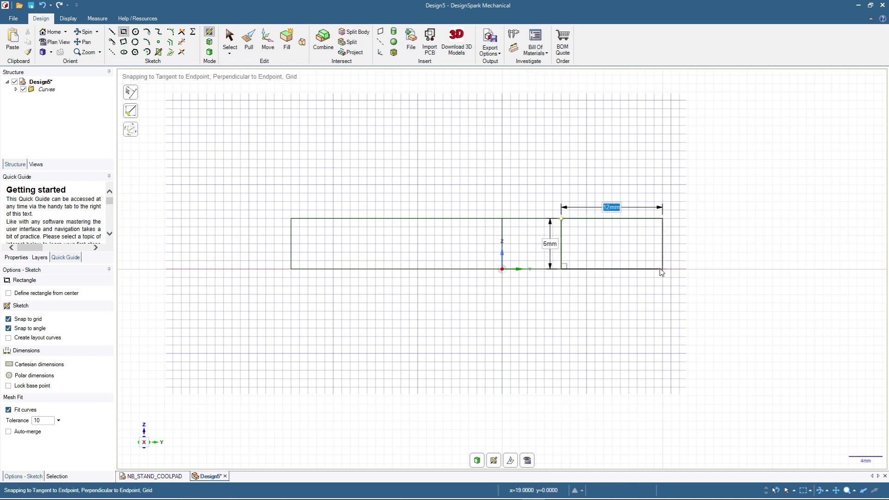
{"action": "type", "text": "20"}
{"action": "key", "text": "Tab"}
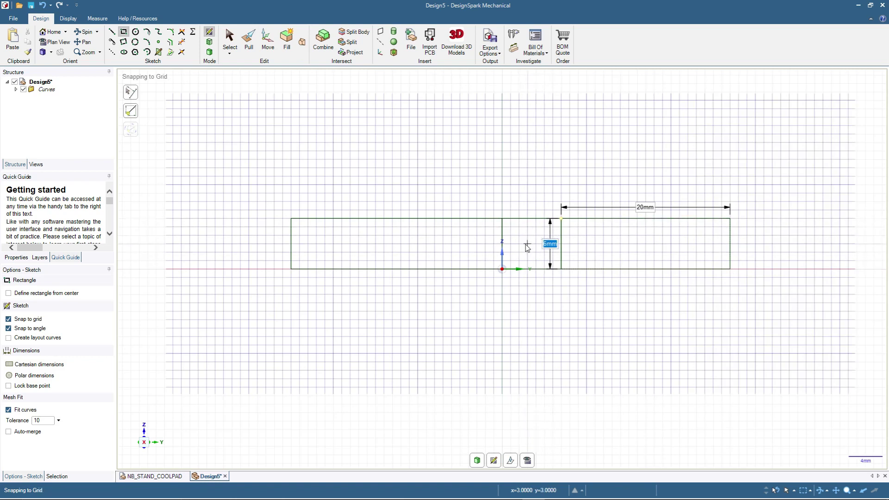
Step: Draw a 3.5 mm horizontal line from the midpoint of the 7 mm rectangle's left side to the rectangle's centre
{"action": "left_click", "coordinate": [112, 33]}
{"action": "scroll", "coordinate": [561, 253], "scroll_direction": "up", "scroll_amount": 5}
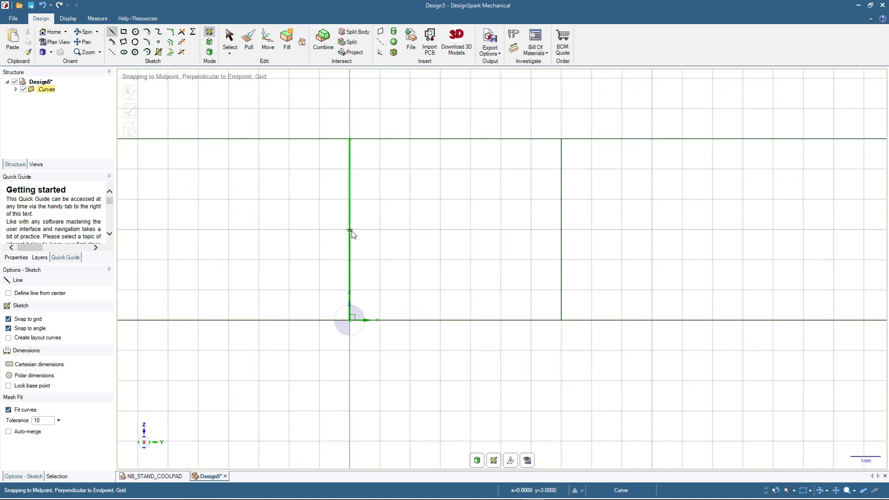
{"action": "left_click", "coordinate": [352, 236]}
{"action": "type", "text": "3.5"}
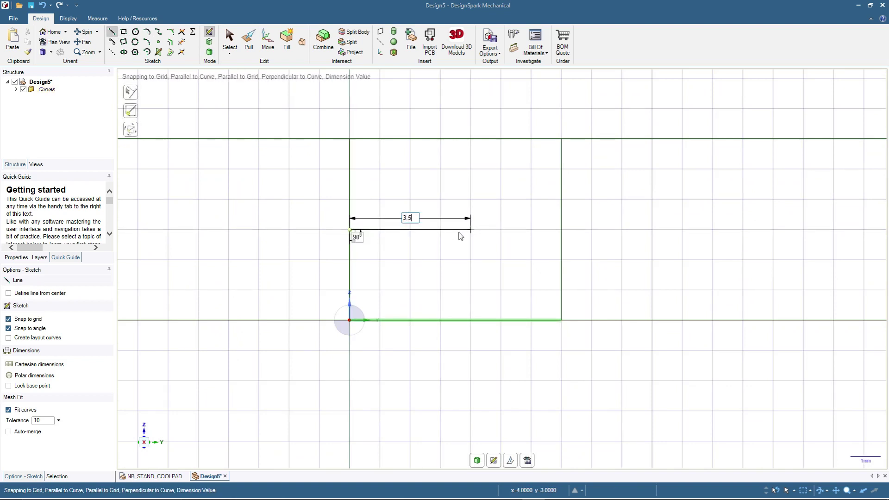
{"action": "key", "text": "Return"}
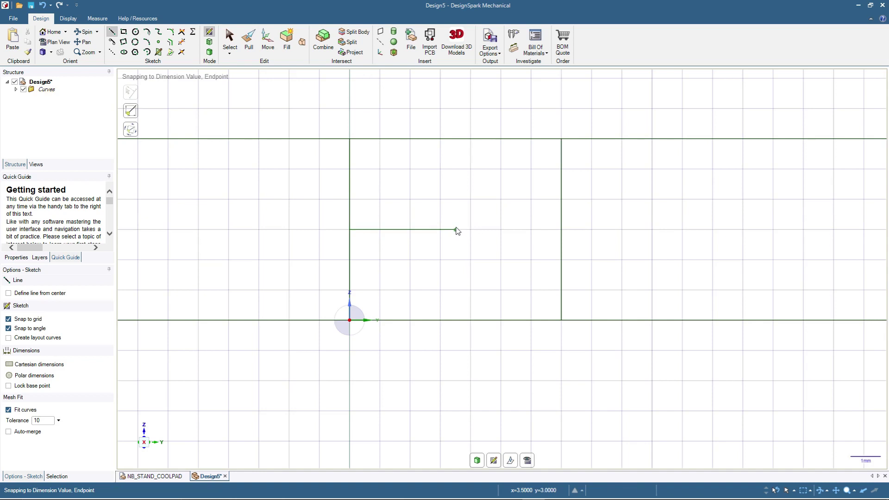
{"action": "left_click", "coordinate": [456, 230]}
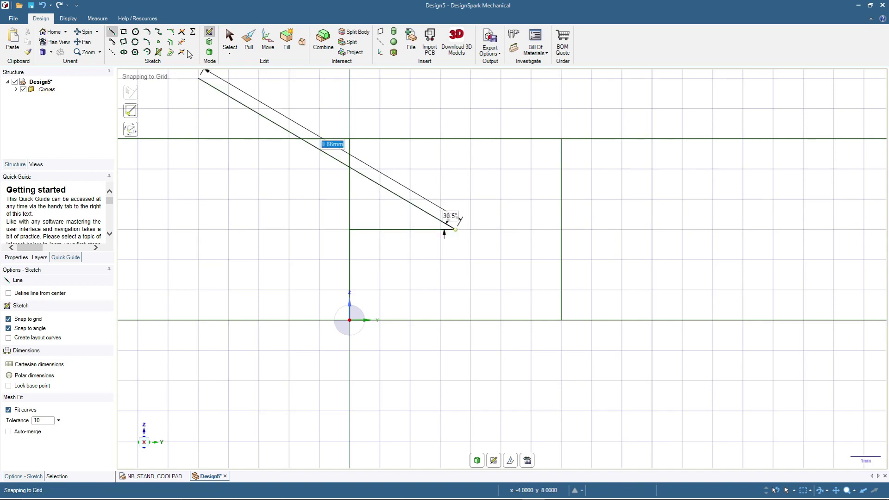
Step: Draw a 6 mm diameter circle centred on the end of the 3.5 mm line, touching the rectangle's upper edge
{"action": "left_click", "coordinate": [136, 33]}
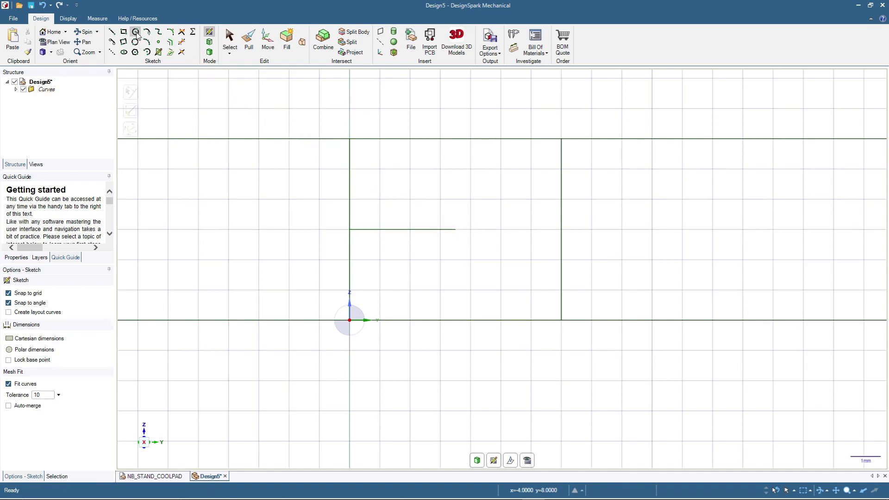
{"action": "left_click", "coordinate": [456, 230]}
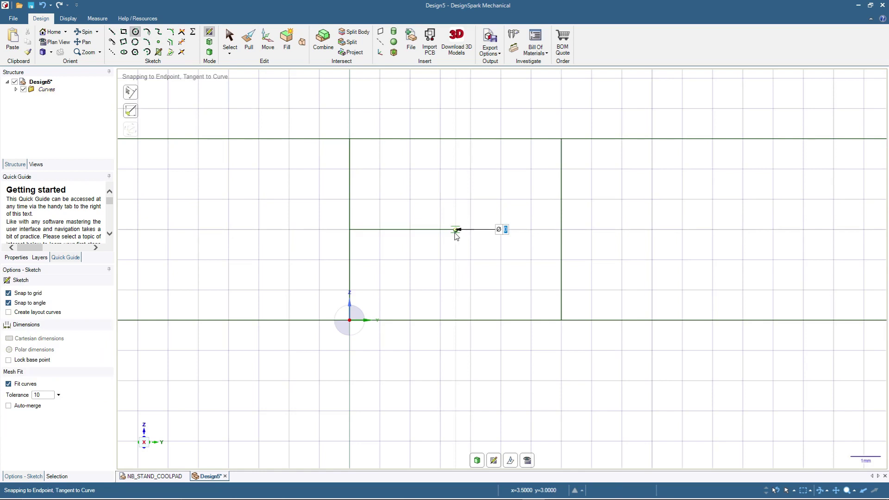
{"action": "left_click", "coordinate": [457, 140]}
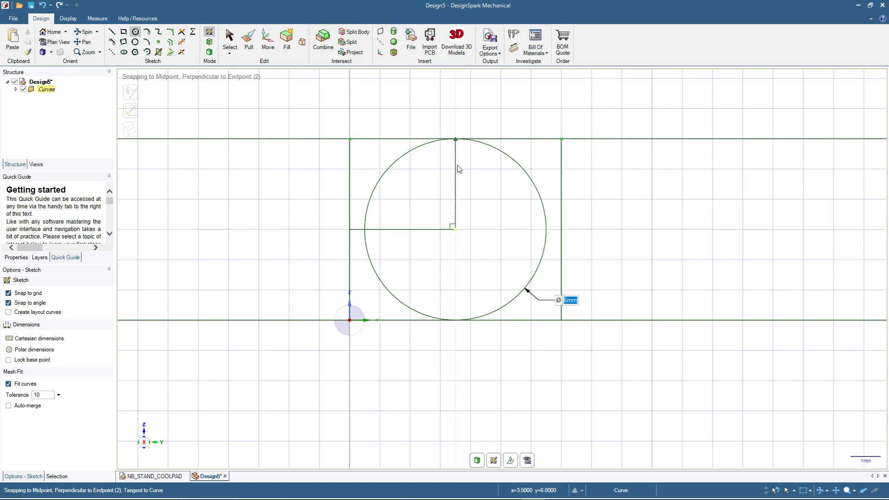
Step: Add two circles of 3.6 mm and 2.8 mm diameter concentric with the 6 mm circle
{"action": "left_click", "coordinate": [456, 230]}
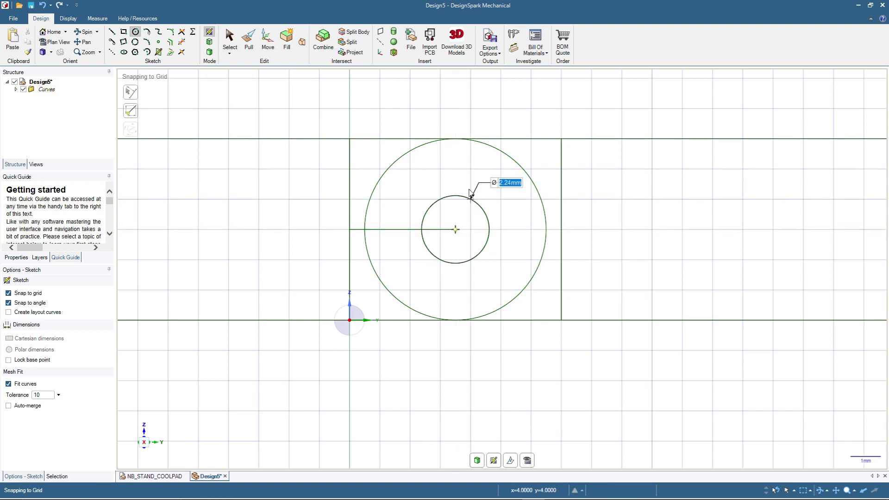
{"action": "type", "text": "3.6"}
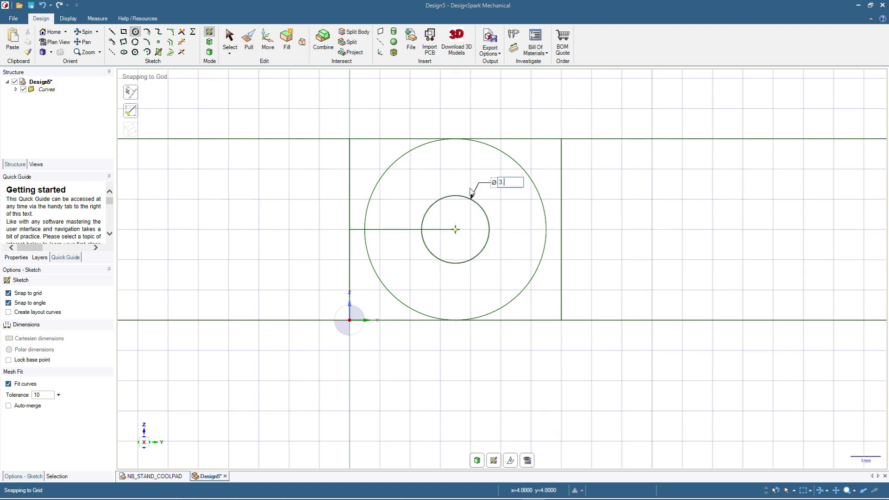
{"action": "key", "text": "Return"}
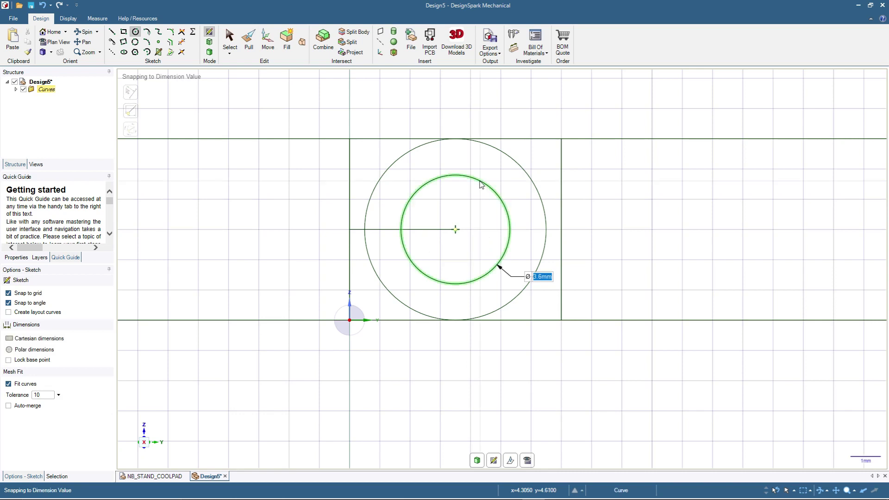
{"action": "left_click", "coordinate": [455, 230]}
{"action": "type", "text": "2.8"}
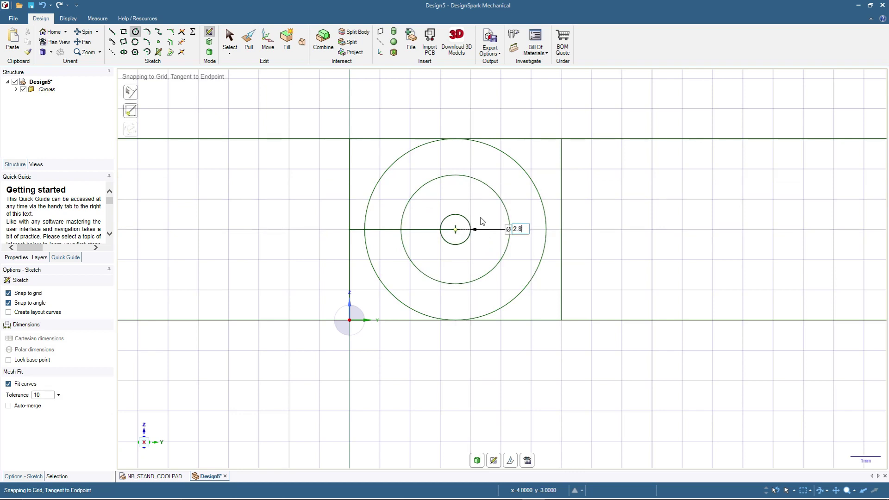
{"action": "key", "text": "Return"}
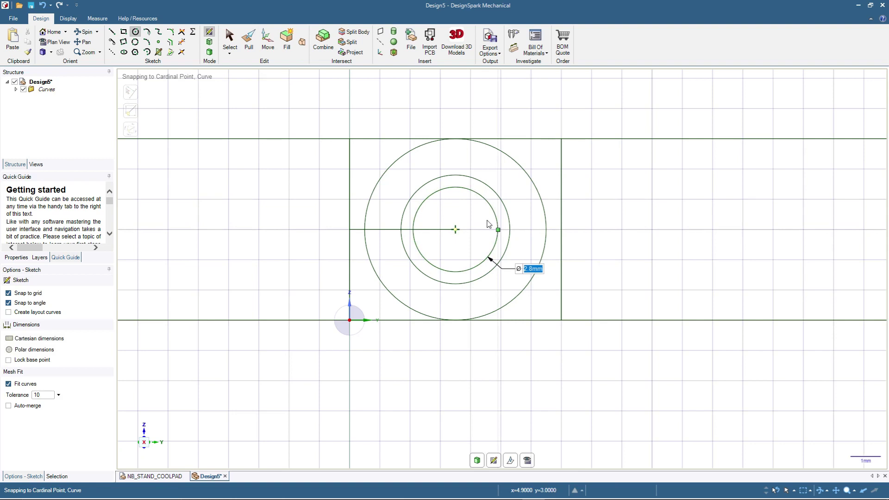
{"action": "left_click", "coordinate": [230, 39]}
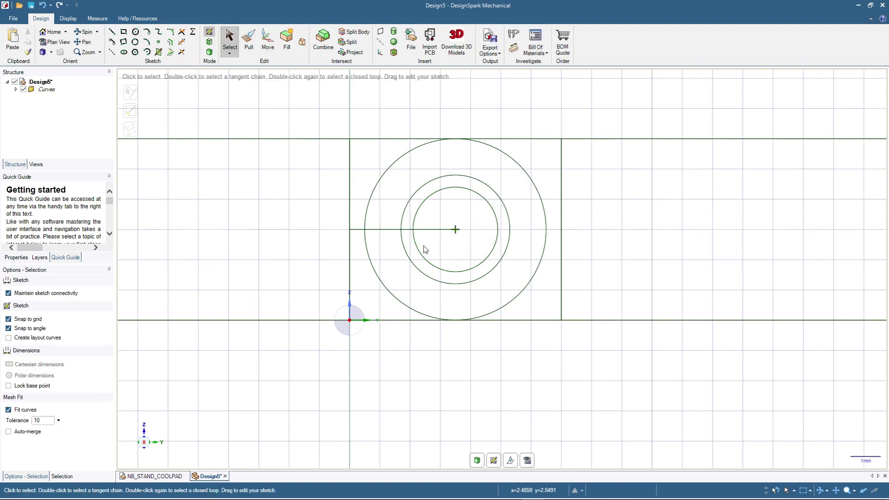
Step: Draw a 0.4 mm line joining the 3.6 mm and 2.8 mm circles along the horizontal centre line
{"action": "scroll", "coordinate": [416, 226], "scroll_direction": "up", "scroll_amount": 3}
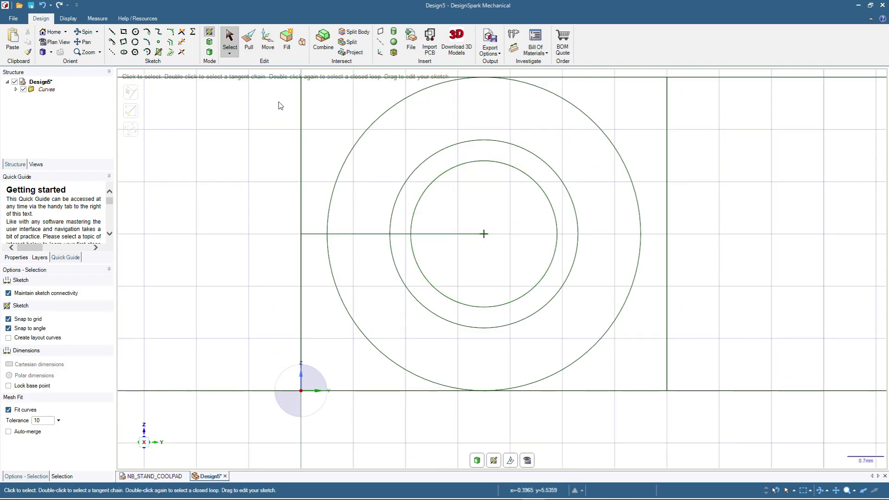
{"action": "left_click", "coordinate": [112, 31]}
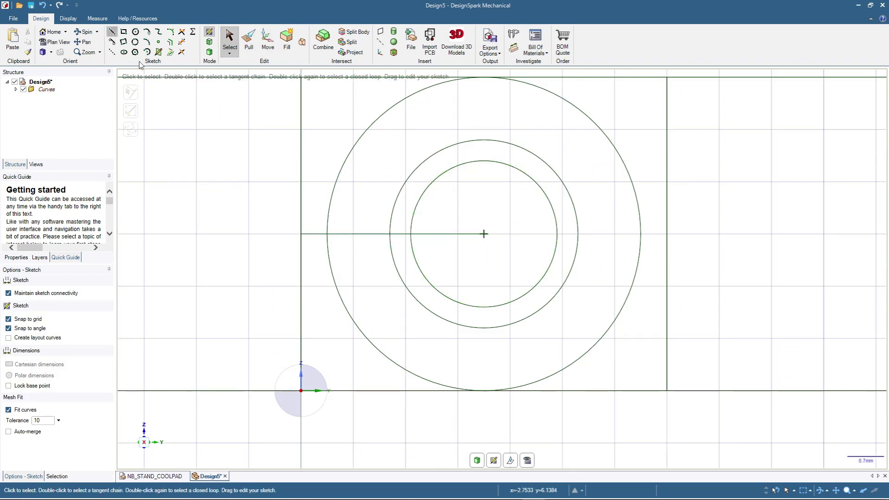
{"action": "left_click", "coordinate": [390, 234]}
{"action": "scroll", "coordinate": [410, 234], "scroll_direction": "up", "scroll_amount": 3}
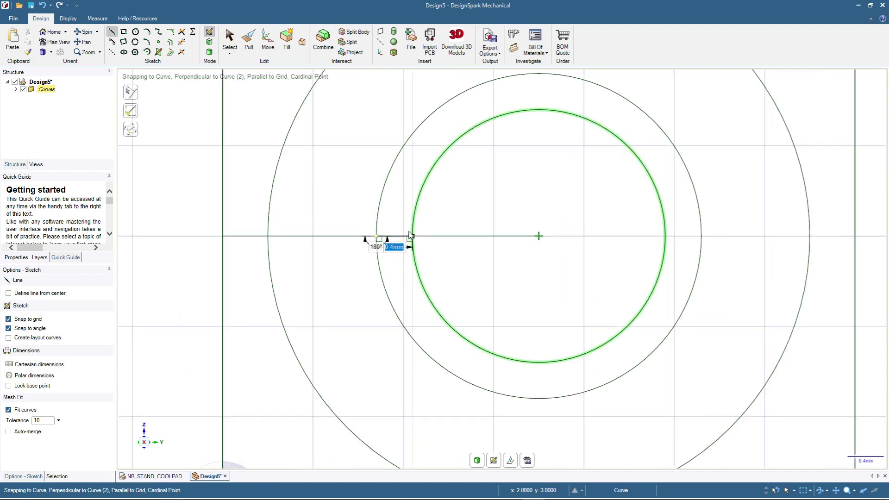
{"action": "scroll", "coordinate": [410, 235], "scroll_direction": "up", "scroll_amount": 3}
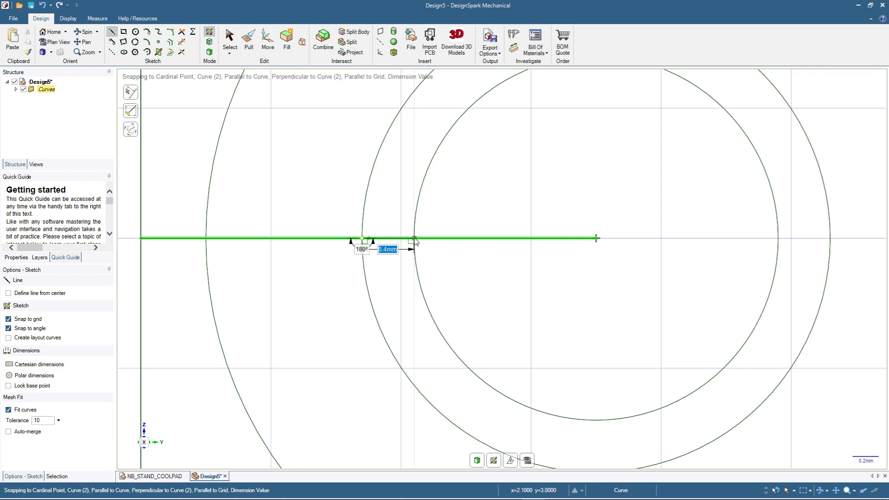
{"action": "left_click", "coordinate": [413, 240]}
{"action": "scroll", "coordinate": [415, 240], "scroll_direction": "up", "scroll_amount": 2}
{"action": "scroll", "coordinate": [413, 232], "scroll_direction": "down", "scroll_amount": 5}
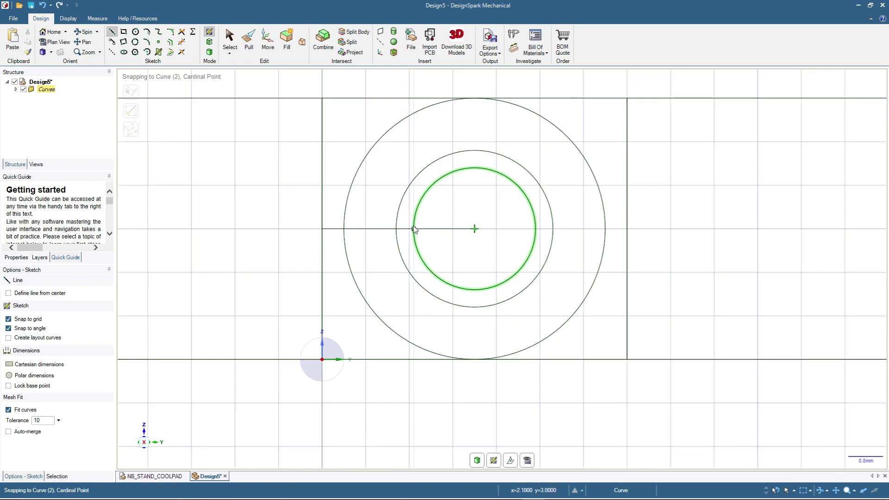
{"action": "scroll", "coordinate": [414, 229], "scroll_direction": "down", "scroll_amount": 4}
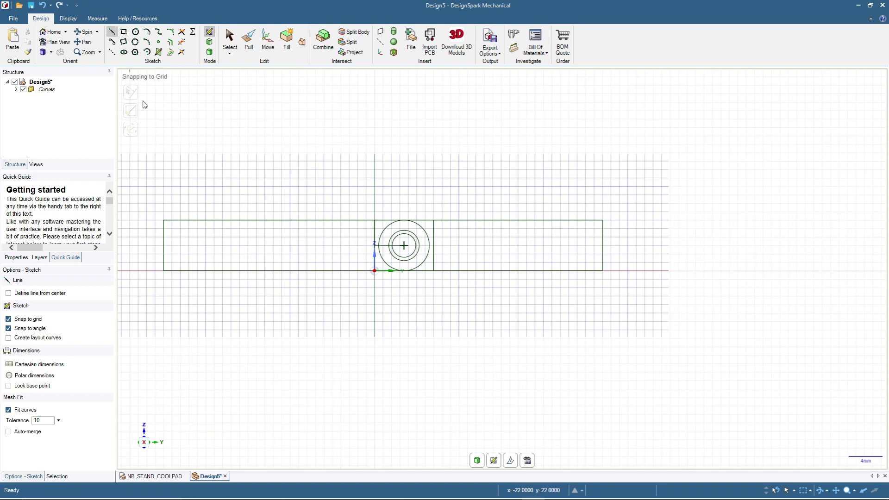
Step: Draw a sloping line about 22.36 mm long from 2 mm up the 25 mm rectangle's outer side to its upper edge
{"action": "scroll", "coordinate": [142, 317], "scroll_direction": "up", "scroll_amount": 3}
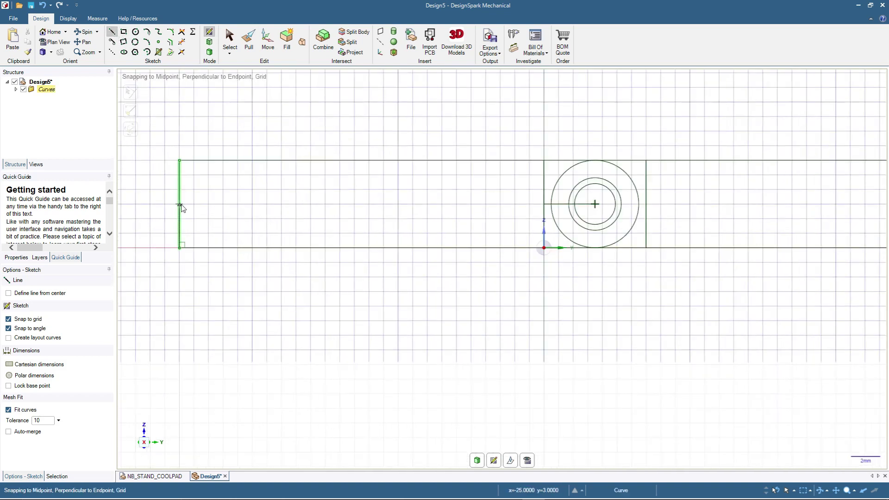
{"action": "left_click", "coordinate": [180, 219]}
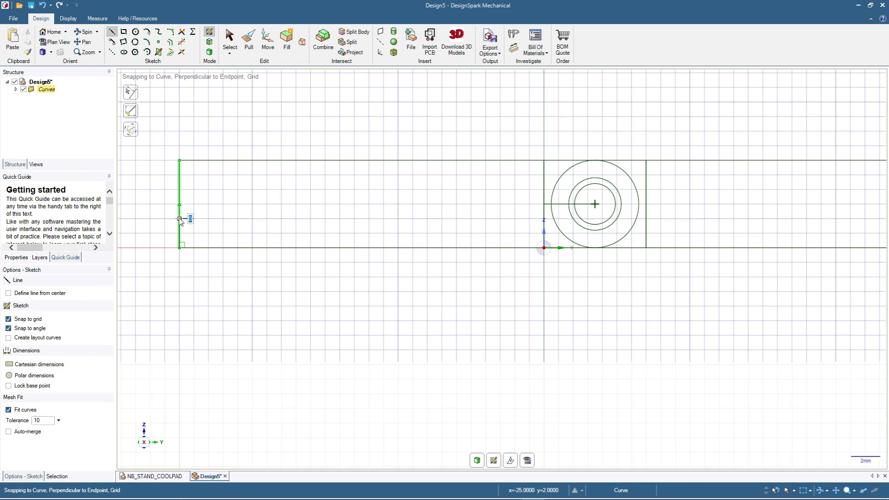
{"action": "left_click", "coordinate": [502, 163]}
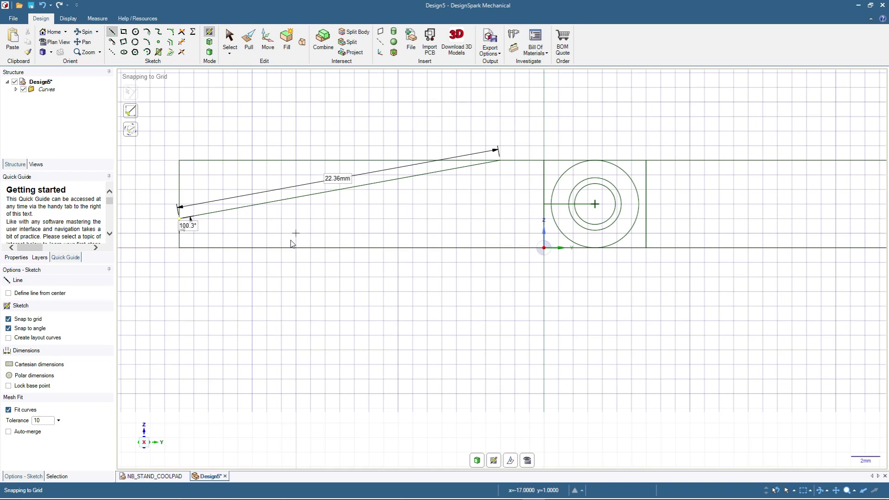
Step: Draw a sloping line about 17.46 mm long from the 20 mm rectangle's upper edge to its outer side, and switch the sketch to 3D mode
{"action": "scroll", "coordinate": [292, 244], "scroll_direction": "down", "scroll_amount": 4}
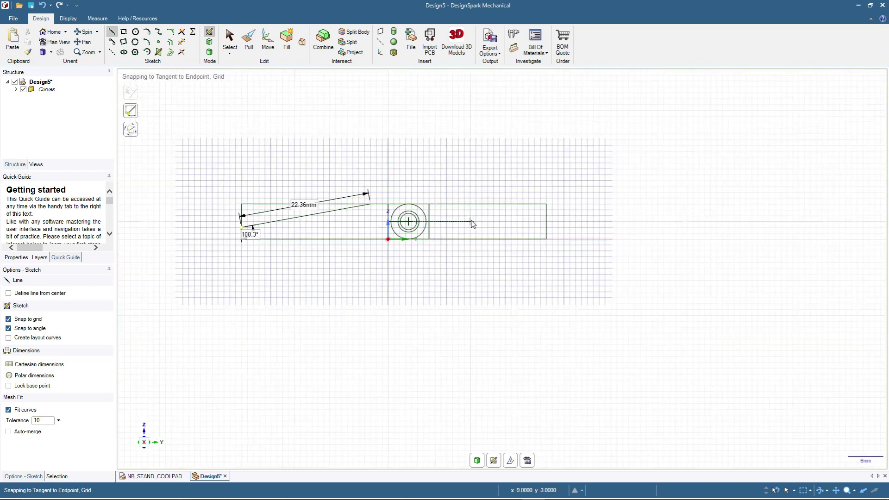
{"action": "scroll", "coordinate": [471, 222], "scroll_direction": "up", "scroll_amount": 5}
{"action": "left_click", "coordinate": [399, 173]}
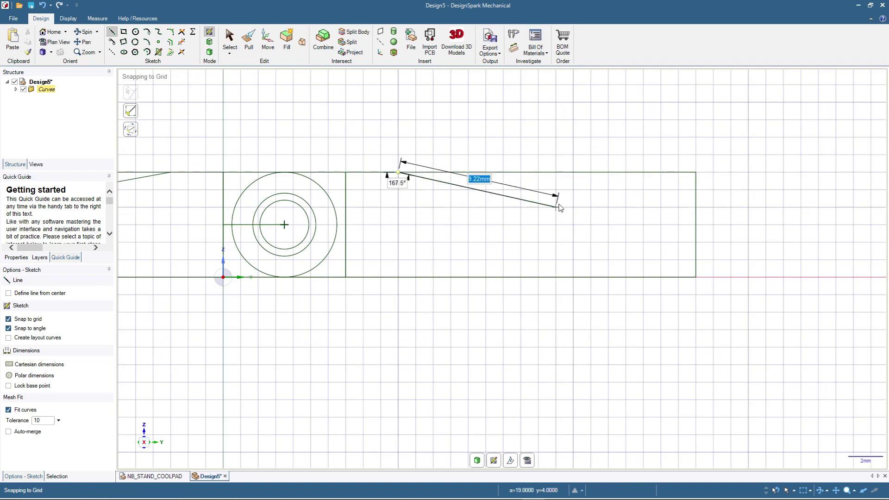
{"action": "left_click", "coordinate": [696, 241]}
{"action": "scroll", "coordinate": [698, 270], "scroll_direction": "down", "scroll_amount": 2}
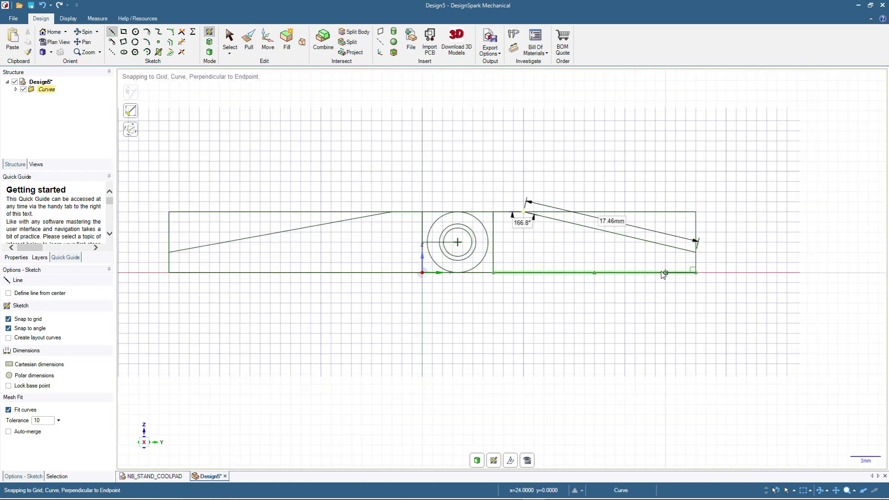
{"action": "key", "text": "Escape"}
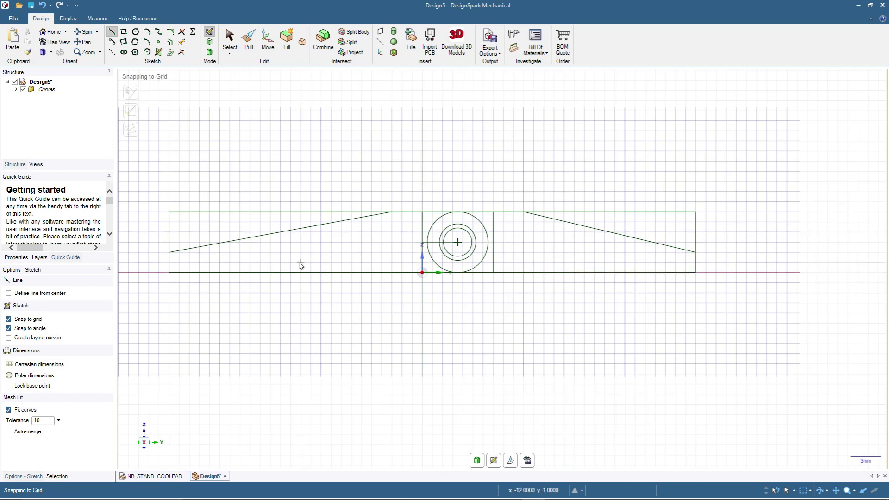
{"action": "left_click", "coordinate": [210, 54]}
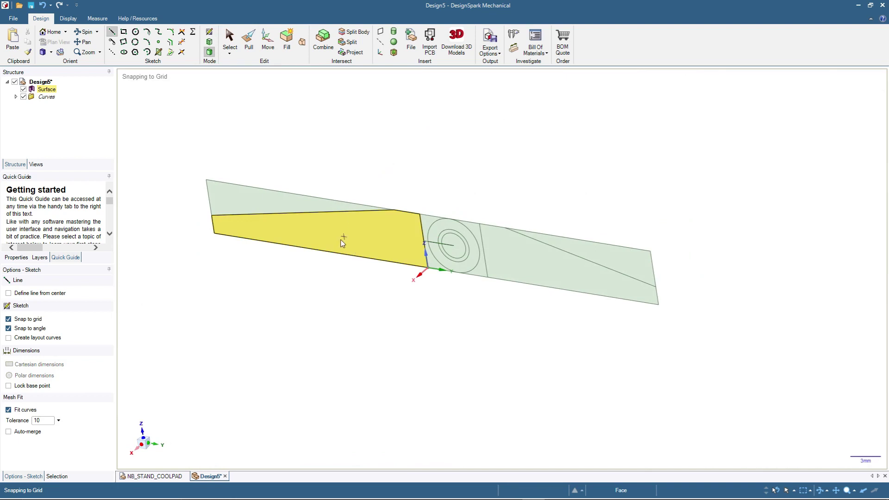
Step: Pull the two tapered arm faces, the outer pivot ring and the inner pivot circle together into 25 mm long solids
{"action": "left_click", "coordinate": [230, 41]}
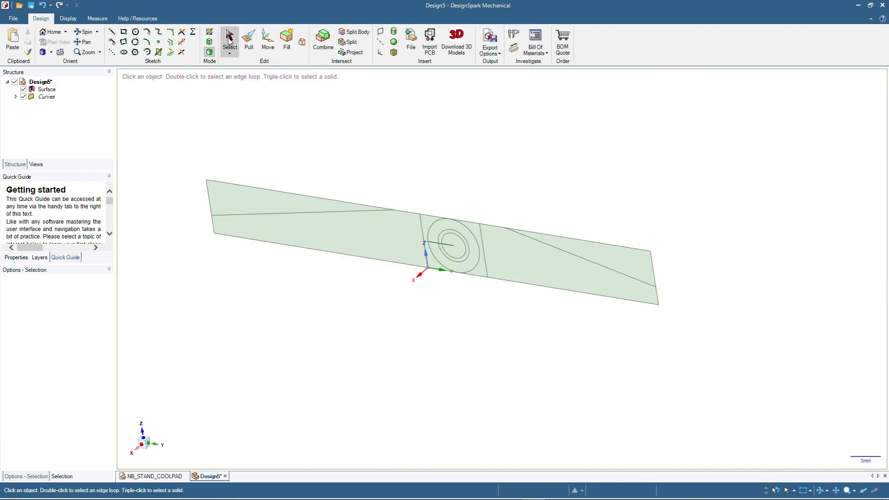
{"action": "left_click", "coordinate": [376, 249]}
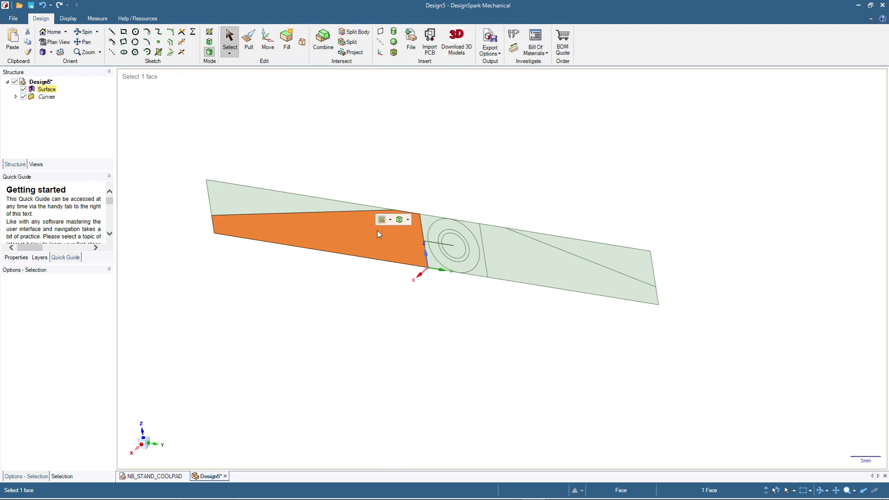
{"action": "left_click", "coordinate": [505, 257], "text": "ctrl"}
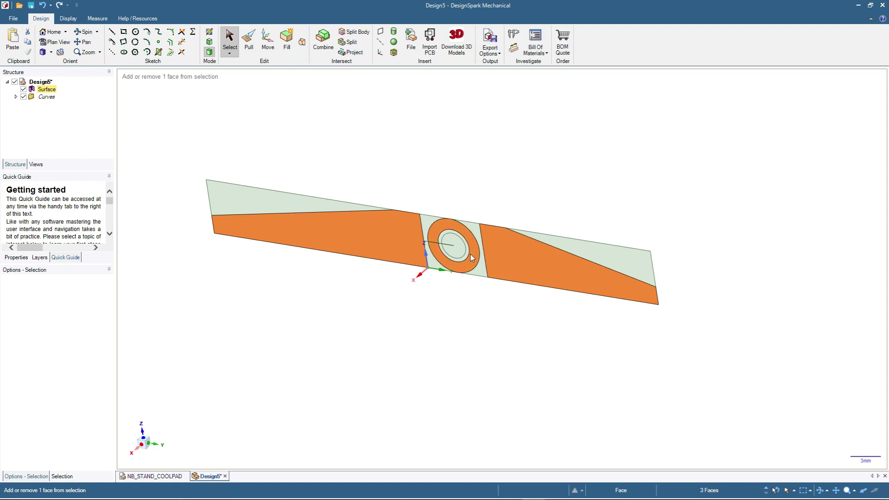
{"action": "left_click", "coordinate": [448, 256], "text": "ctrl"}
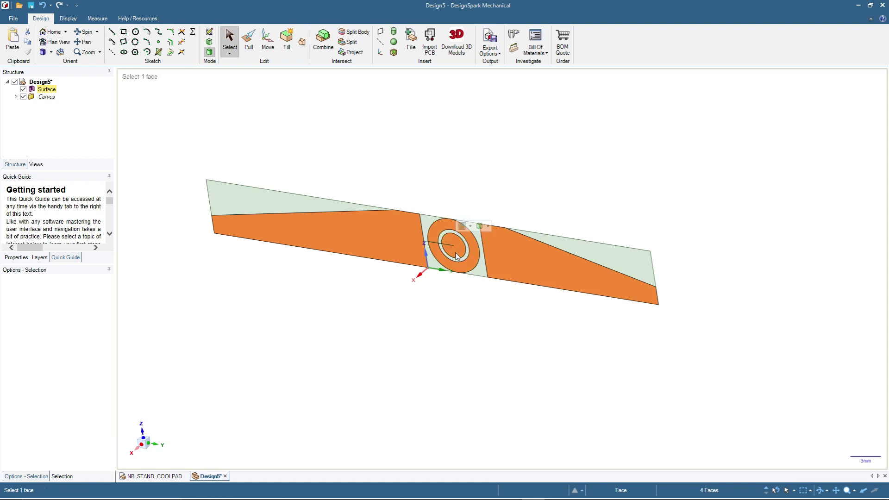
{"action": "left_click", "coordinate": [251, 50]}
{"action": "left_click_drag", "start_coordinate": [522, 265], "coordinate": [610, 174]}
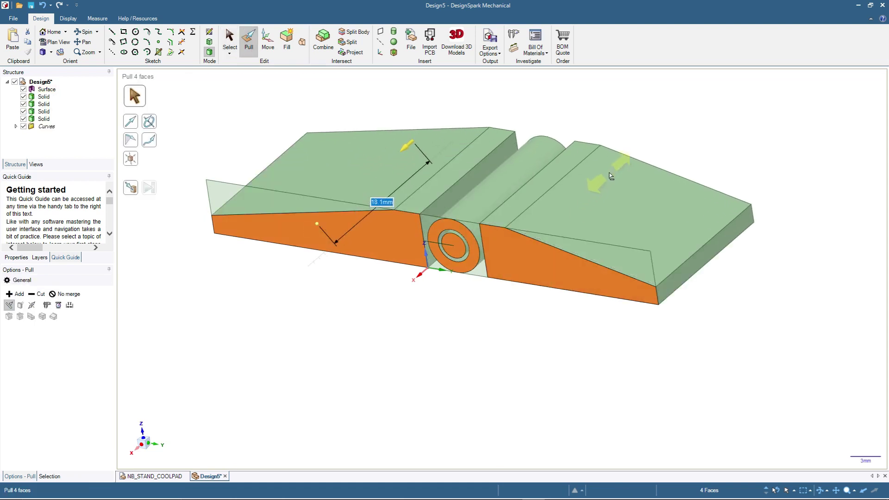
{"action": "type", "text": "25"}
{"action": "key", "text": "Return"}
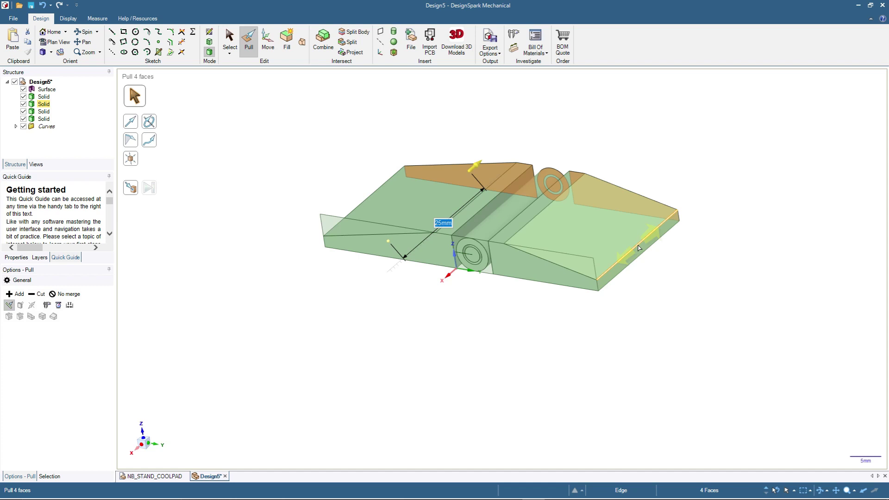
Step: Hide the leftover profile surface and the sketch curves so that only the solids are displayed
{"action": "left_click", "coordinate": [230, 39]}
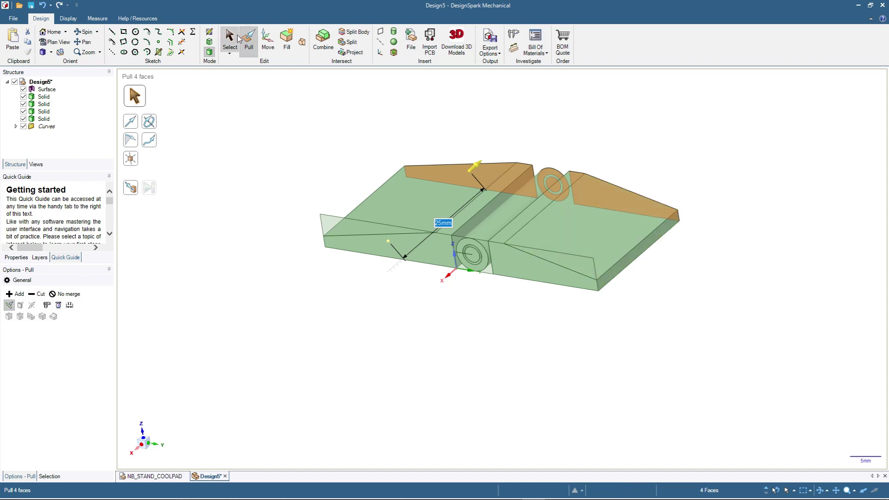
{"action": "left_click", "coordinate": [252, 148]}
{"action": "middle_click_drag", "start_coordinate": [273, 166], "coordinate": [313, 139]}
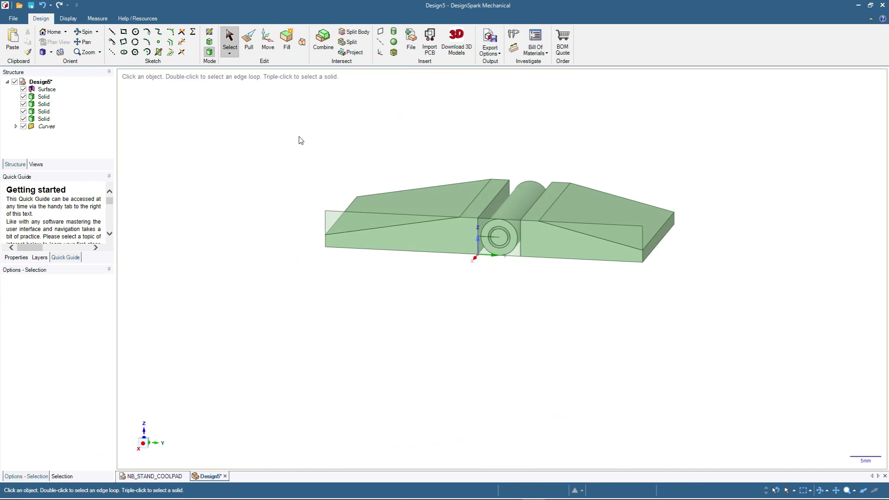
{"action": "left_click", "coordinate": [28, 93]}
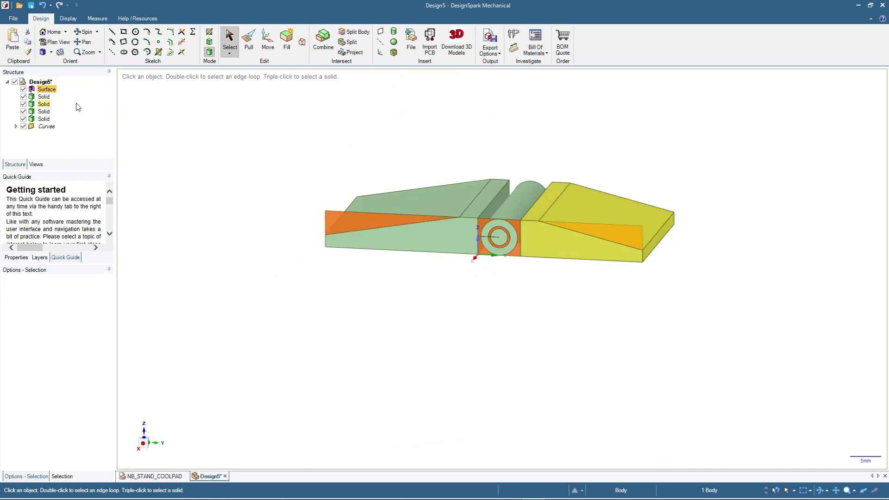
{"action": "left_click", "coordinate": [23, 89]}
{"action": "left_click", "coordinate": [24, 126]}
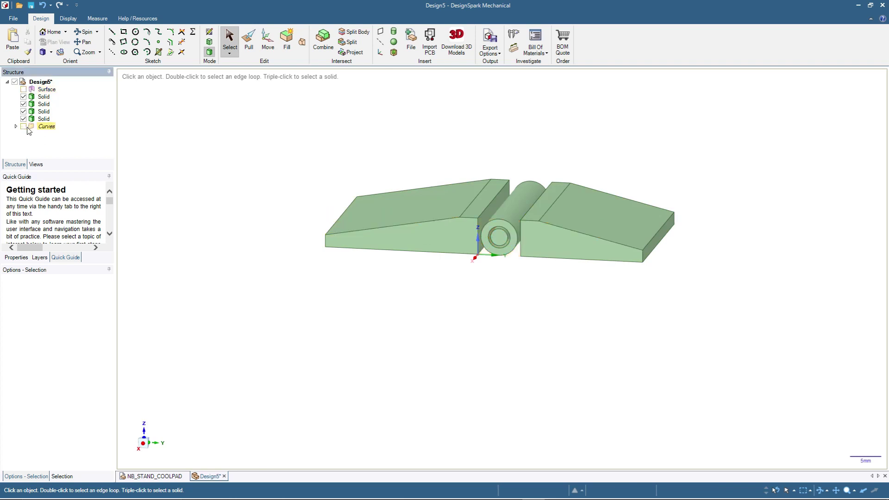
Step: On the plane of the longer arm's flat top strip, sketch adjoining 7 × 7.6 mm and 7 × 0.4 mm rectangles from the barrel's far end
{"action": "middle_click_drag", "start_coordinate": [270, 145], "coordinate": [502, 179]}
{"action": "left_click", "coordinate": [499, 186]}
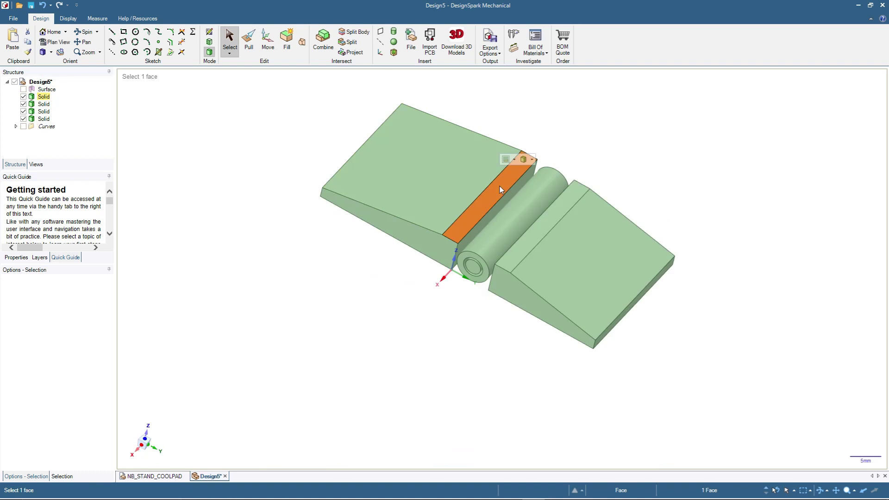
{"action": "key", "text": "v"}
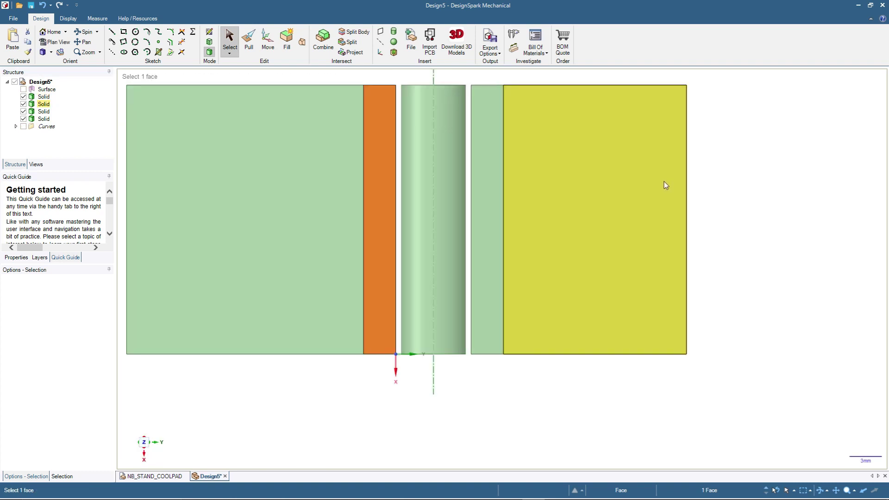
{"action": "left_click", "coordinate": [209, 31]}
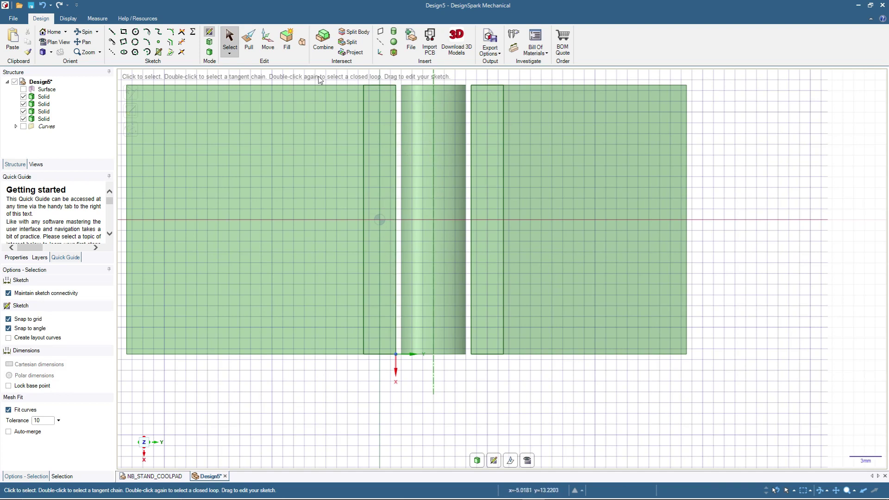
{"action": "left_click", "coordinate": [123, 32]}
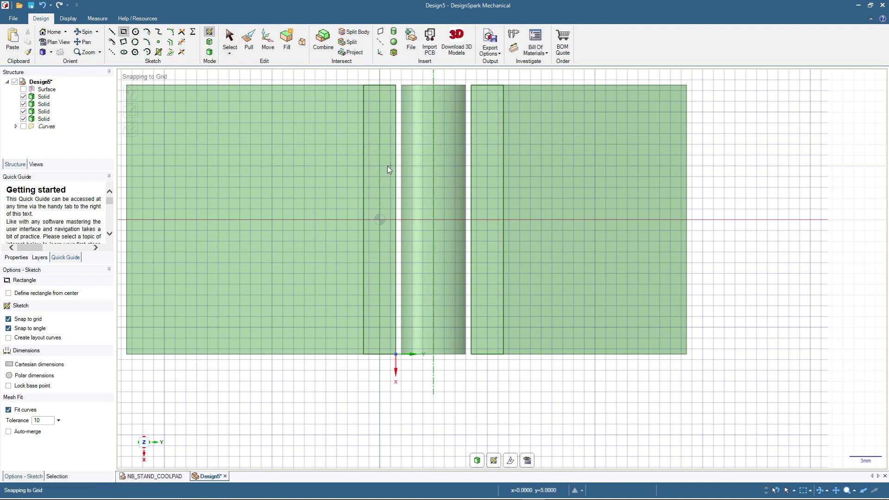
{"action": "left_click", "coordinate": [396, 86]}
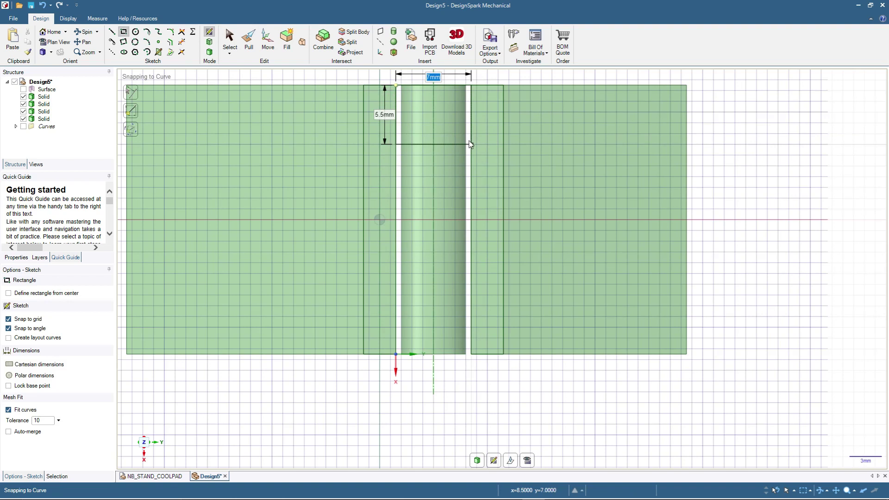
{"action": "key", "text": "Tab"}
{"action": "type", "text": "7.6"}
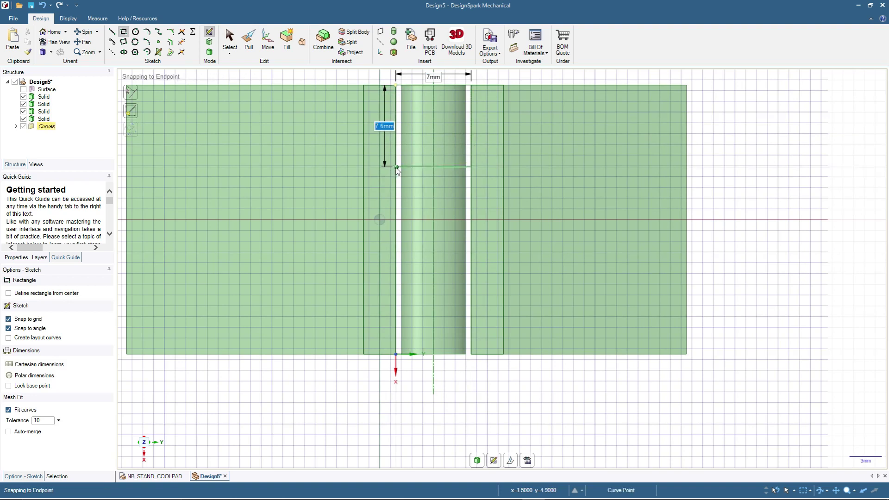
{"action": "left_click", "coordinate": [397, 168]}
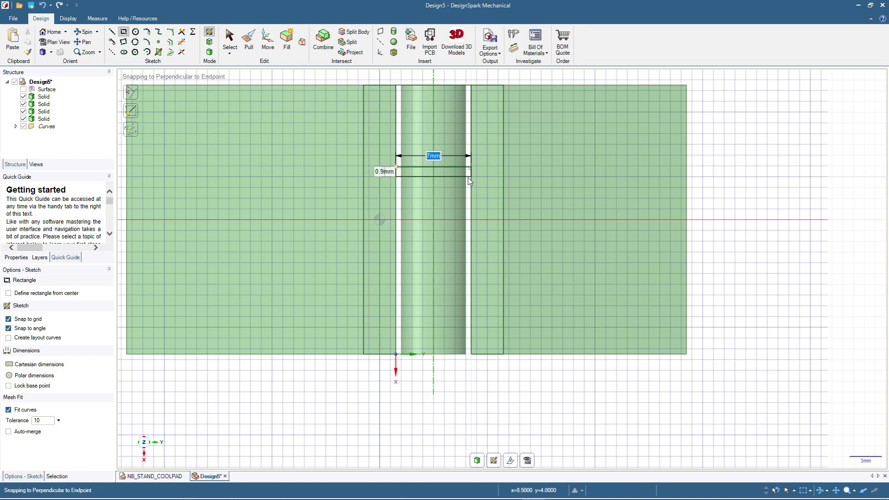
{"action": "key", "text": "Tab"}
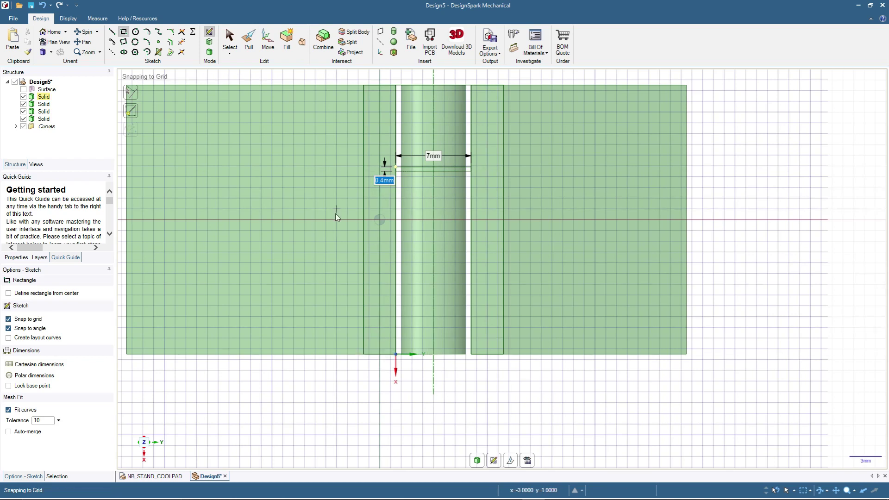
Step: Sketch adjoining 7 × 7.6 mm and 7 × 0.4 mm rectangles across the barrel, starting from its end at the origin
{"action": "left_click", "coordinate": [396, 355]}
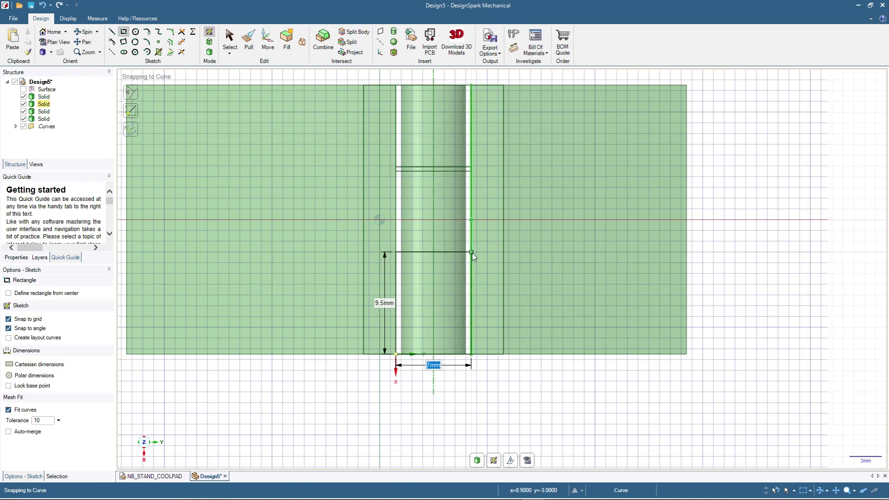
{"action": "key", "text": "Tab"}
{"action": "type", "text": "7.6"}
{"action": "key", "text": "Return"}
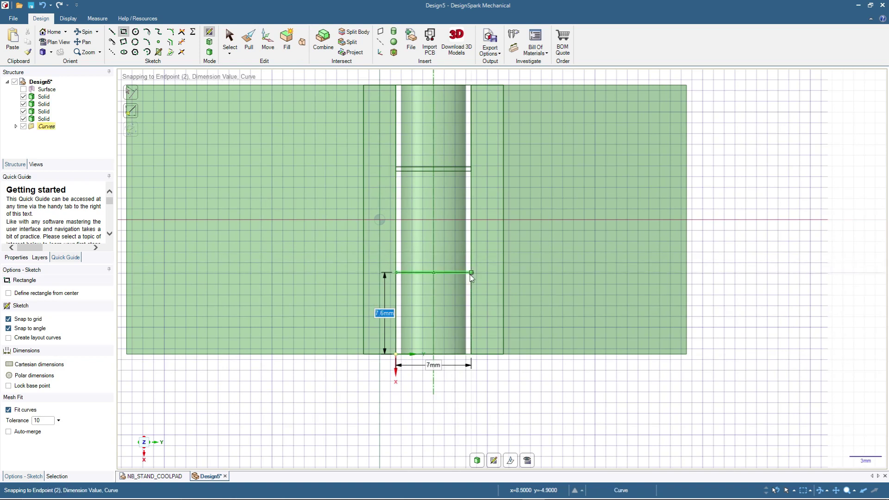
{"action": "left_click", "coordinate": [396, 272]}
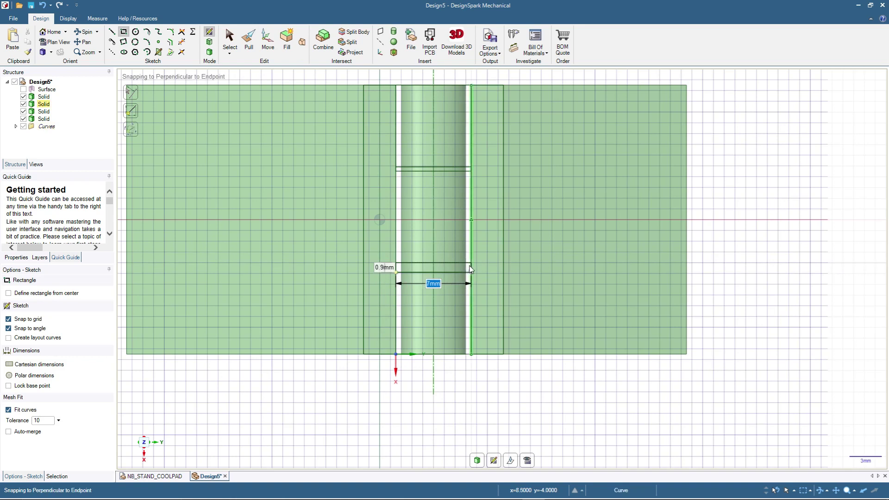
{"action": "key", "text": "Tab"}
{"action": "type", "text": "0.4"}
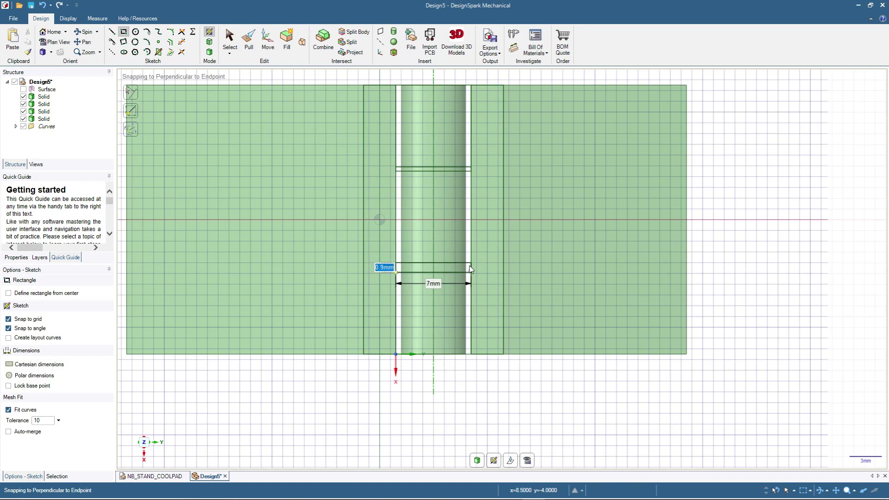
{"action": "left_click", "coordinate": [229, 39]}
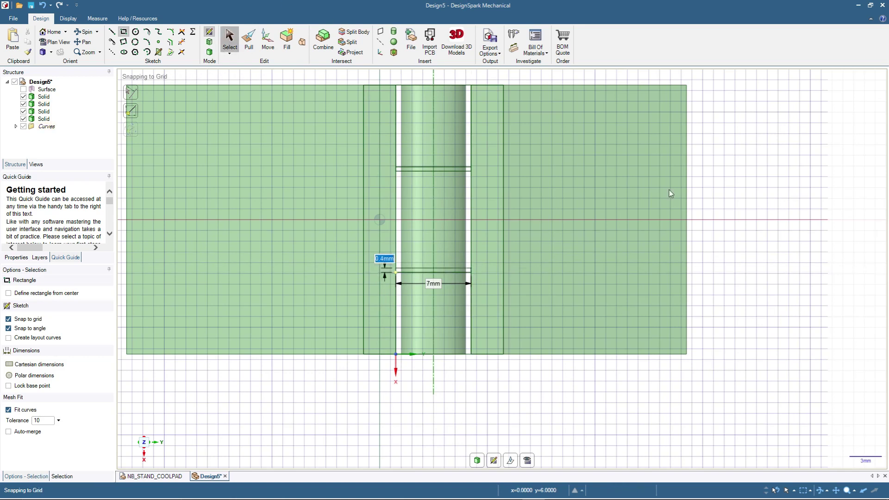
Step: Switch the sketch to 3D mode and cut through the barrel by pulling both 0.4 mm strip faces with the Cut option
{"action": "middle_click_drag", "start_coordinate": [397, 421], "coordinate": [397, 362]}
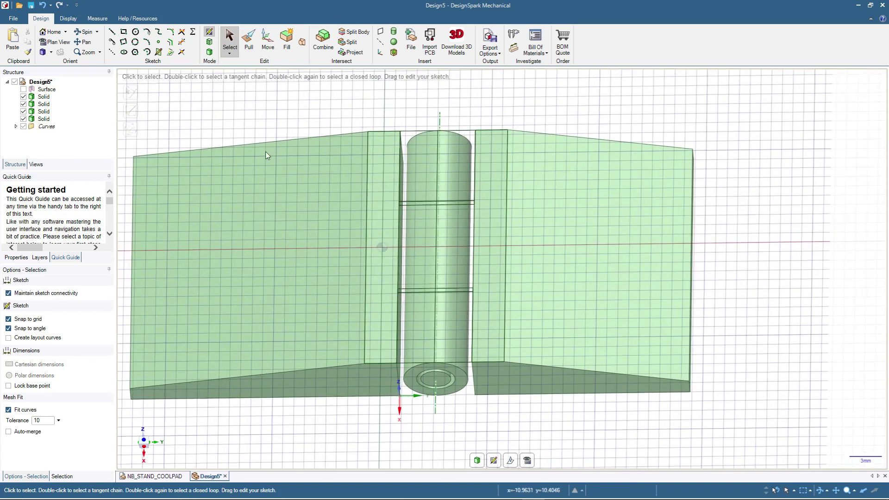
{"action": "left_click", "coordinate": [209, 51]}
{"action": "left_click", "coordinate": [426, 312]}
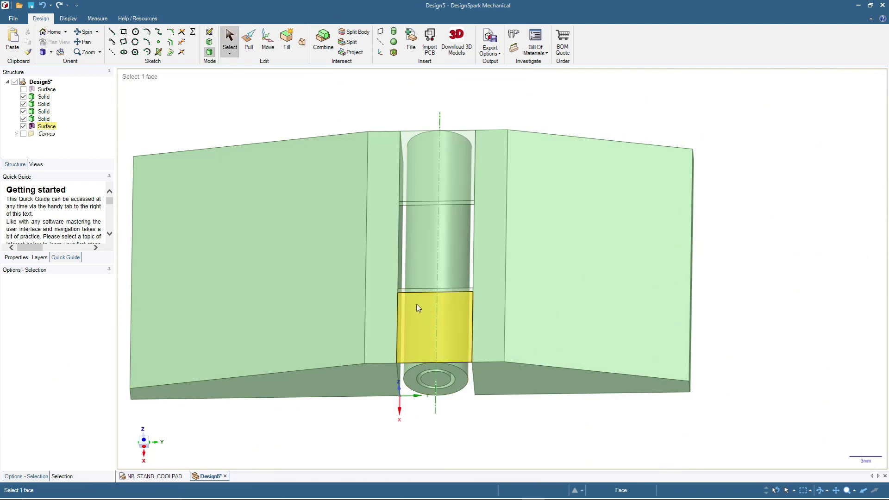
{"action": "scroll", "coordinate": [416, 301], "scroll_direction": "up", "scroll_amount": 2}
{"action": "left_click", "coordinate": [414, 283]}
{"action": "left_click", "coordinate": [398, 286]}
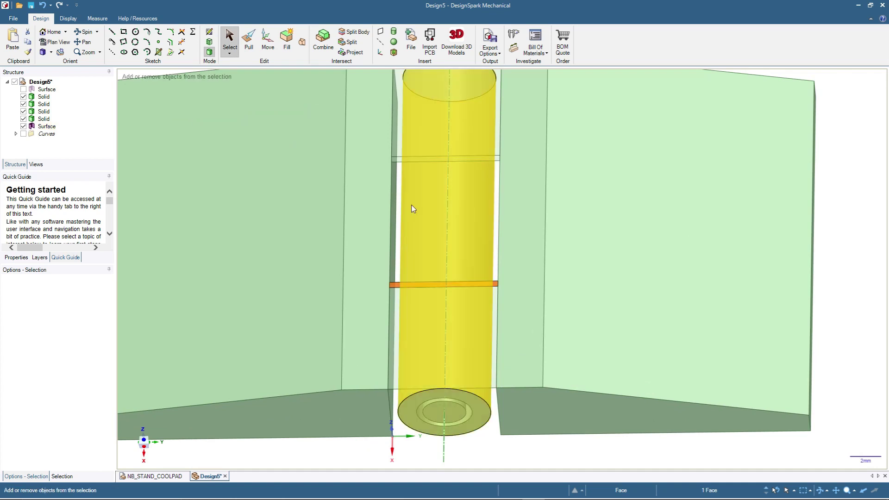
{"action": "left_click", "coordinate": [410, 159], "text": "ctrl"}
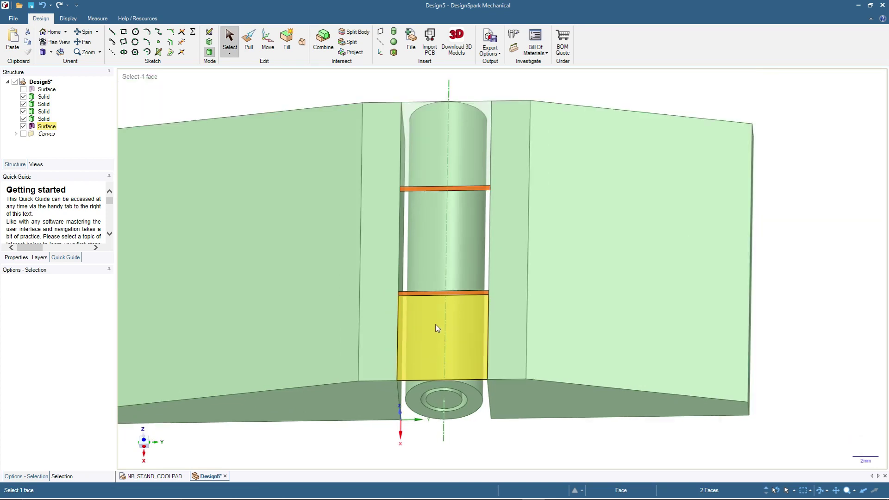
{"action": "scroll", "coordinate": [443, 341], "scroll_direction": "down", "scroll_amount": 2}
{"action": "left_click", "coordinate": [257, 48]}
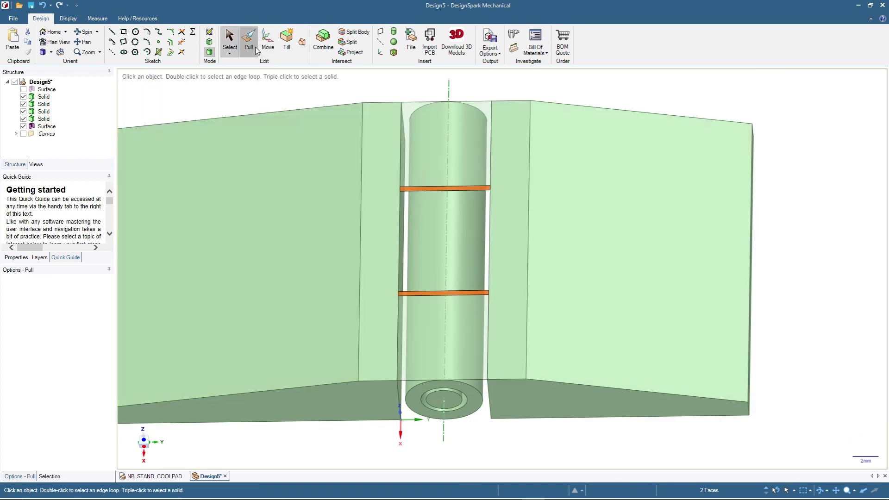
{"action": "left_click", "coordinate": [257, 49]}
{"action": "left_click", "coordinate": [32, 295]}
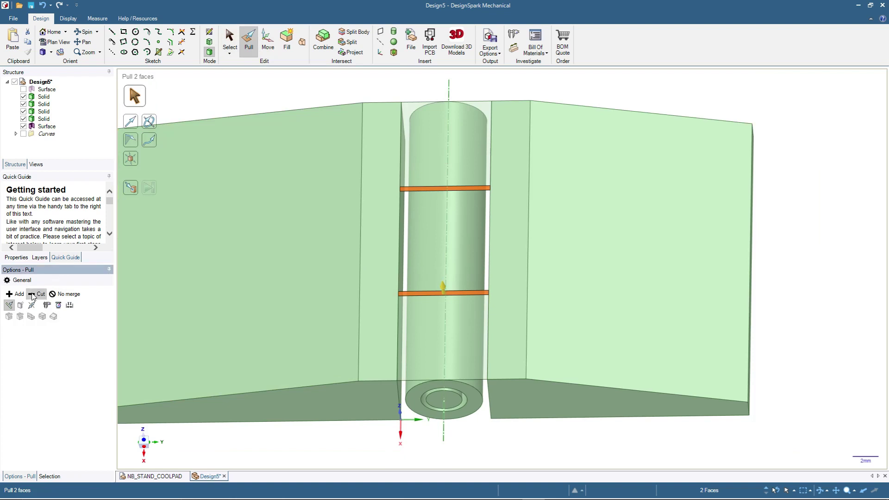
{"action": "left_click_drag", "start_coordinate": [423, 219], "coordinate": [520, 441]}
{"action": "left_click", "coordinate": [640, 247]}
Step: Examine the split barrel segments, the inner pin and both arms for separate bodies and gaps
{"action": "middle_click_drag", "start_coordinate": [682, 305], "coordinate": [681, 324]}
{"action": "left_click", "coordinate": [459, 231]}
{"action": "left_click", "coordinate": [311, 143]}
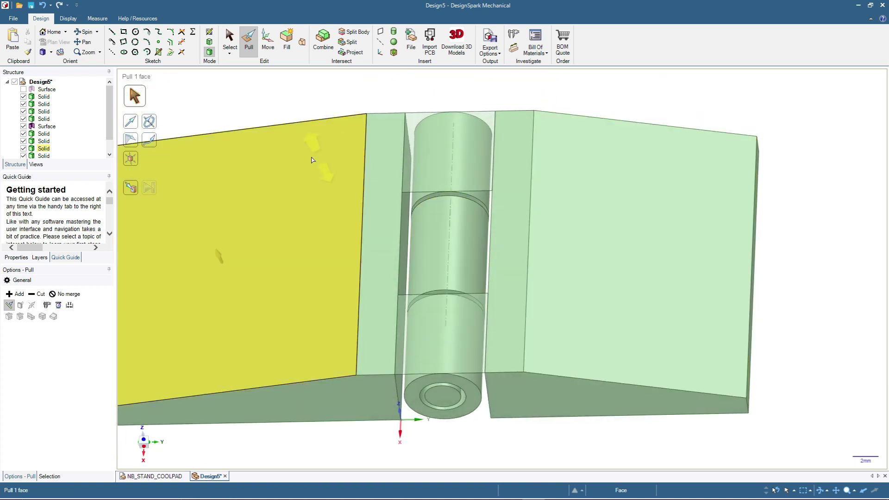
{"action": "left_click", "coordinate": [576, 165]}
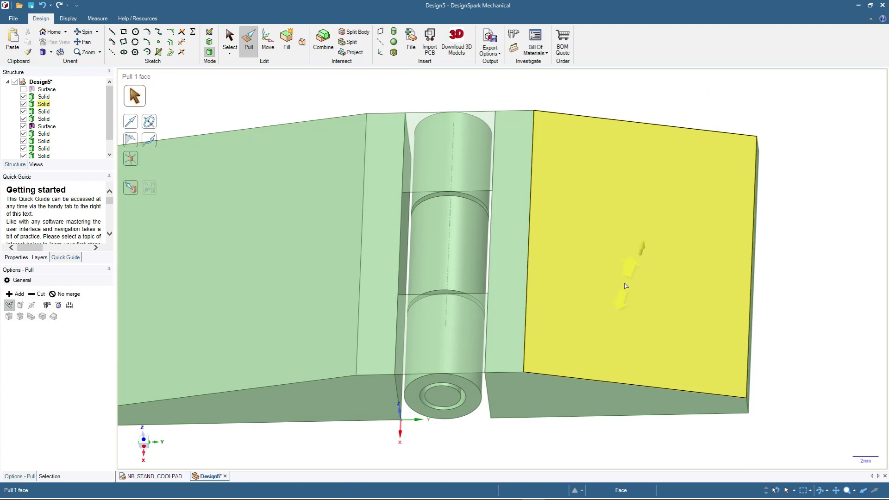
{"action": "left_click", "coordinate": [456, 160]}
{"action": "left_click", "coordinate": [440, 385]}
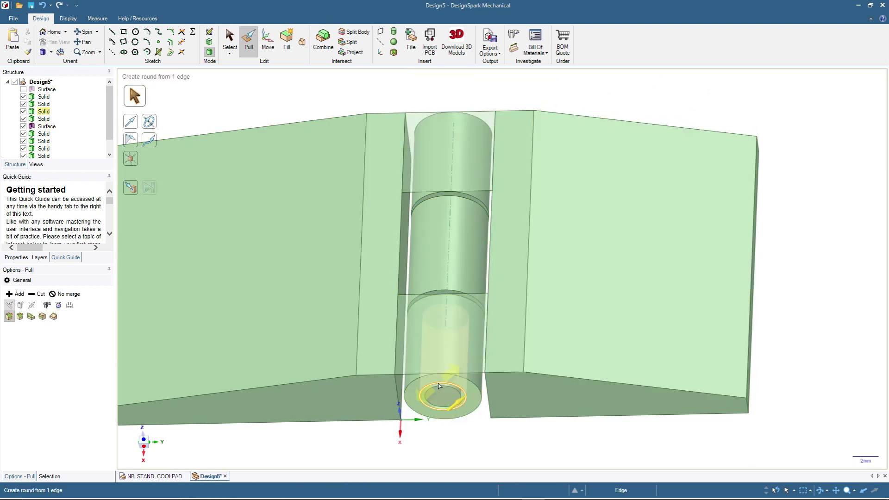
{"action": "left_click", "coordinate": [440, 386]}
{"action": "left_click", "coordinate": [418, 440]}
{"action": "mouse_move", "coordinate": [419, 440]}
{"action": "middle_mouse_down"}
{"action": "mouse_move", "coordinate": [398, 424]}
{"action": "mouse_move", "coordinate": [411, 341]}
{"action": "mouse_move", "coordinate": [412, 453]}
{"action": "middle_mouse_up"}
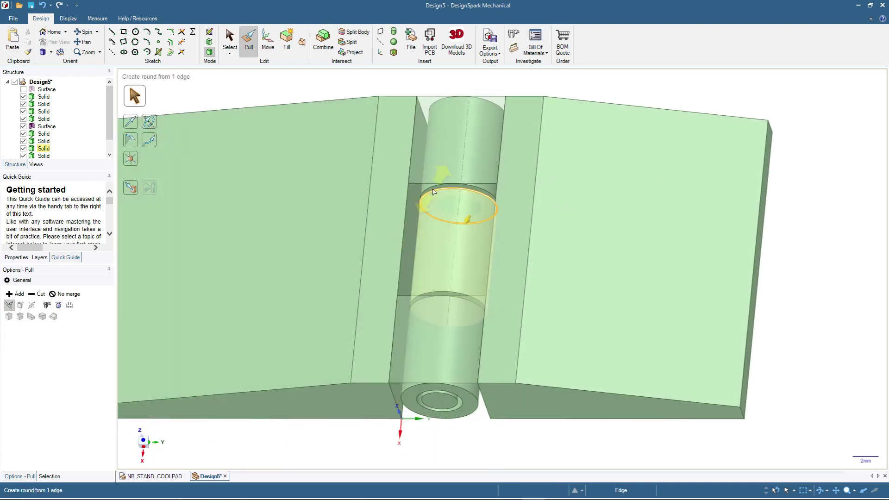
{"action": "left_click", "coordinate": [456, 269]}
{"action": "left_click", "coordinate": [286, 199]}
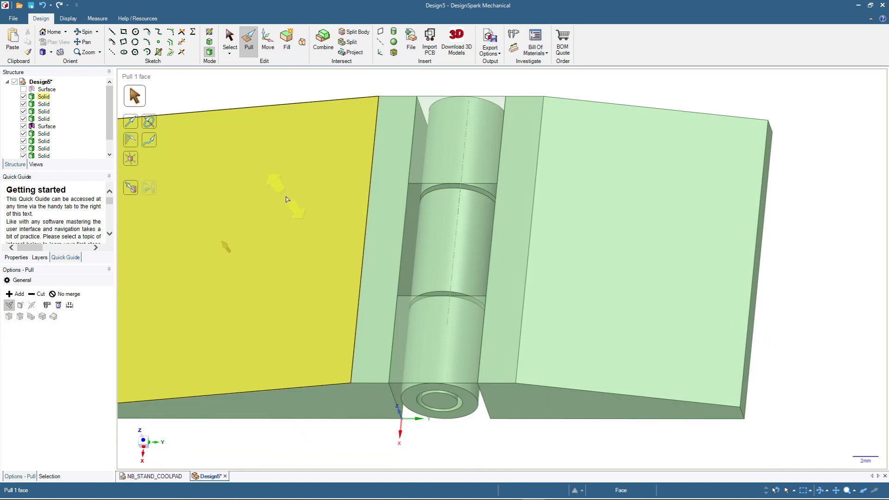
Step: Clear the selection and hide the rectangle sketch surface covering the barrel
{"action": "key", "text": "Escape"}
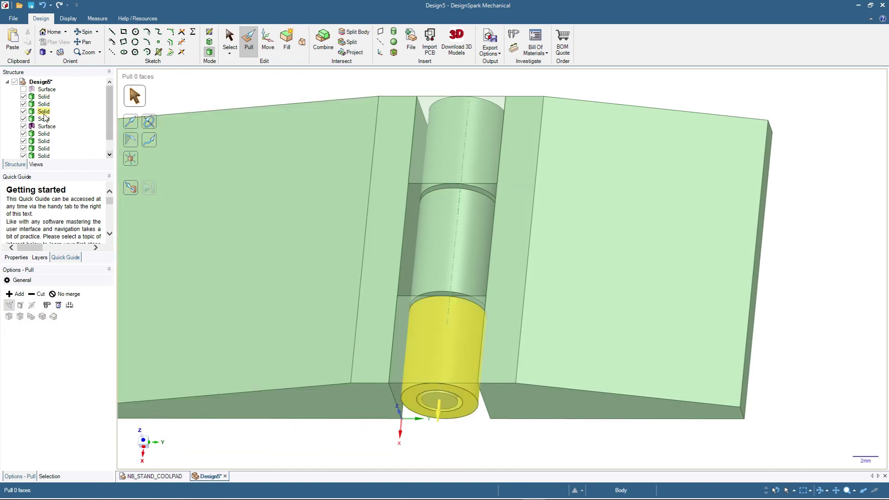
{"action": "left_click", "coordinate": [24, 127]}
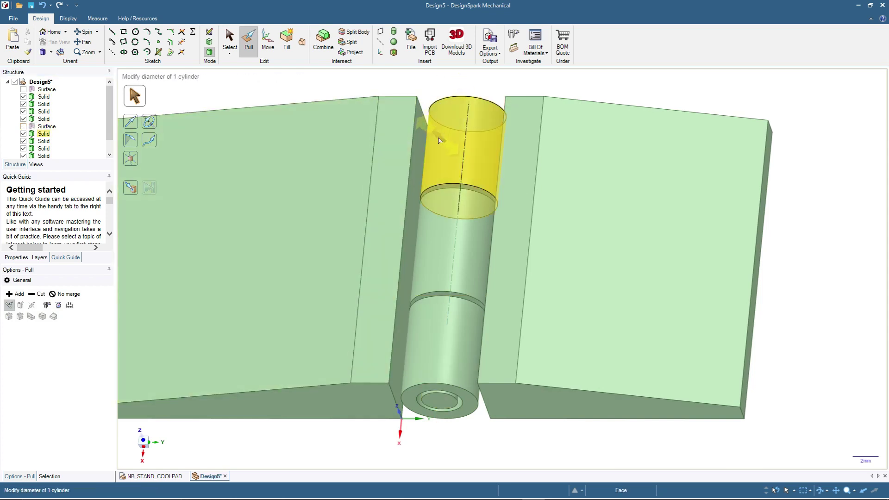
{"action": "mouse_move", "coordinate": [509, 448]}
{"action": "middle_mouse_down"}
{"action": "mouse_move", "coordinate": [538, 412]}
{"action": "mouse_move", "coordinate": [522, 390]}
{"action": "mouse_move", "coordinate": [513, 447]}
{"action": "middle_mouse_up"}
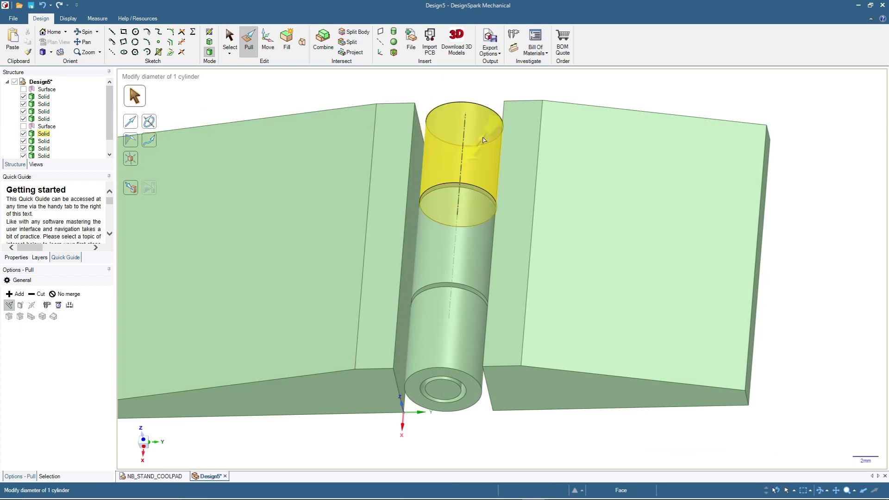